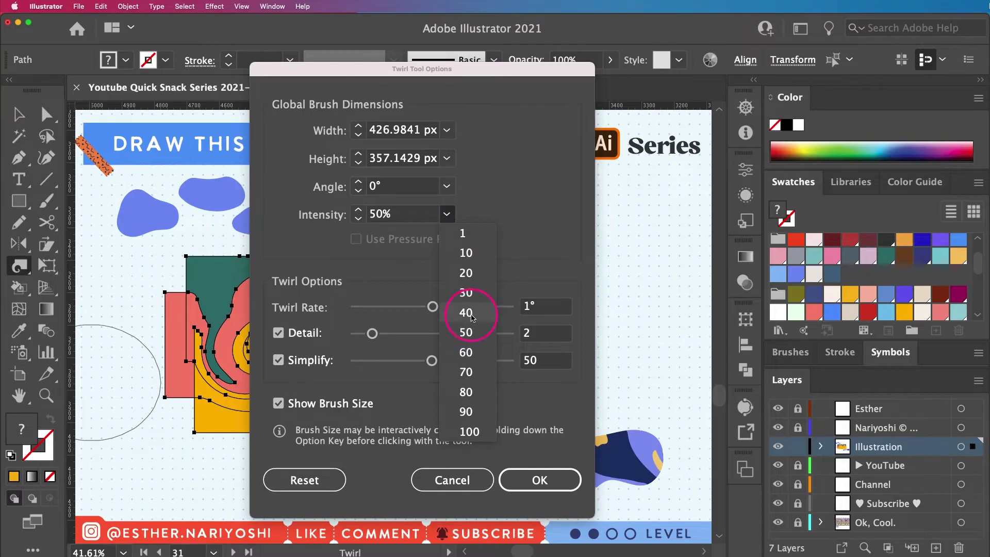
# Step: Set the Twirl tool's intensity to 40% and apply the options
pyautogui.click(466, 312)
pyautogui.click(522, 474)
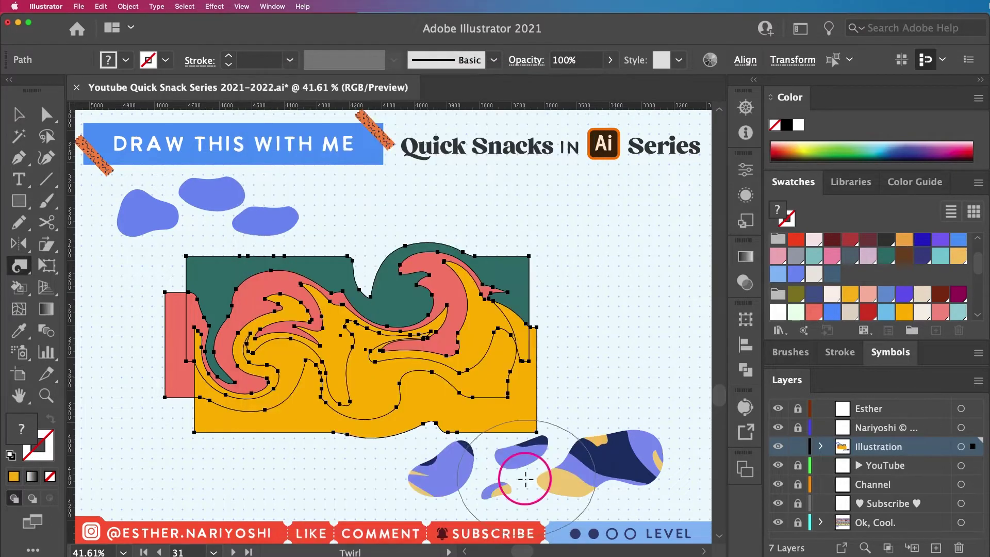
pyautogui.click(383, 350)
pyautogui.moveTo(383, 351)
pyautogui.mouseDown()
pyautogui.moveTo(435, 338)
pyautogui.moveTo(430, 304)
pyautogui.mouseUp()
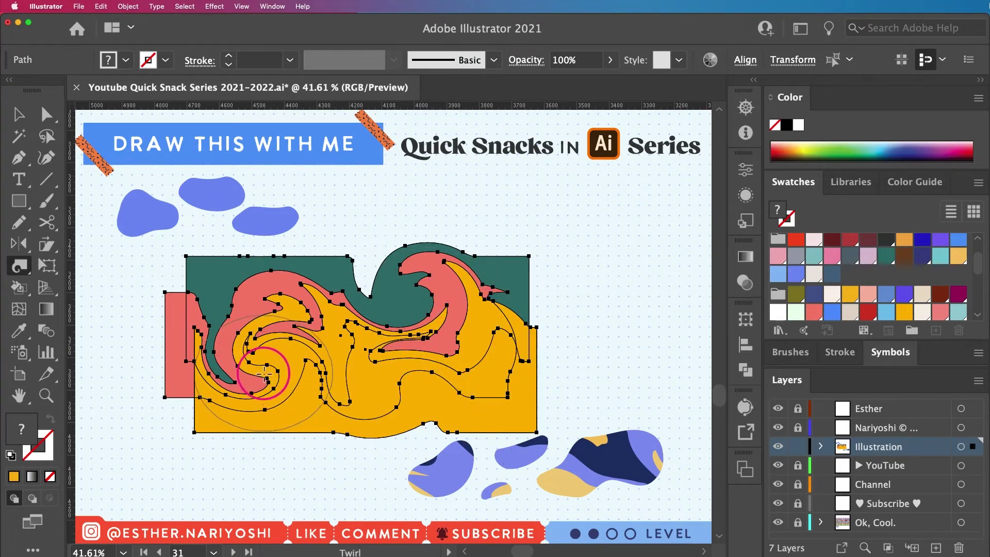
pyautogui.moveTo(264, 373)
pyautogui.mouseDown()
pyautogui.moveTo(283, 394)
pyautogui.moveTo(336, 397)
pyautogui.moveTo(279, 306)
pyautogui.moveTo(259, 309)
pyautogui.moveTo(287, 393)
pyautogui.moveTo(300, 397)
pyautogui.moveTo(640, 397)
pyautogui.mouseUp()
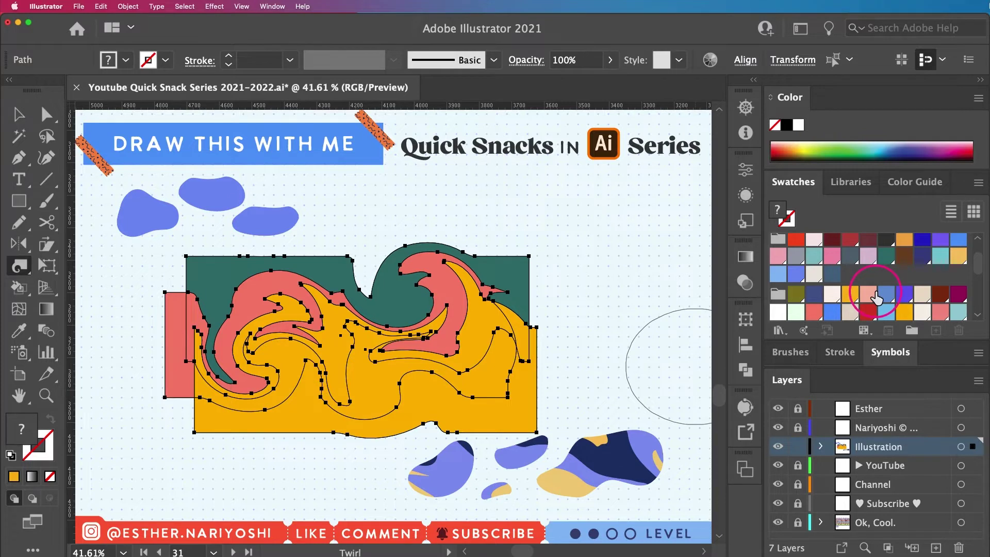
# Step: Recolor the twirled artwork with Color Group 1, randomly changing the color order twice to get light pink, red and navy
pyautogui.click(791, 302)
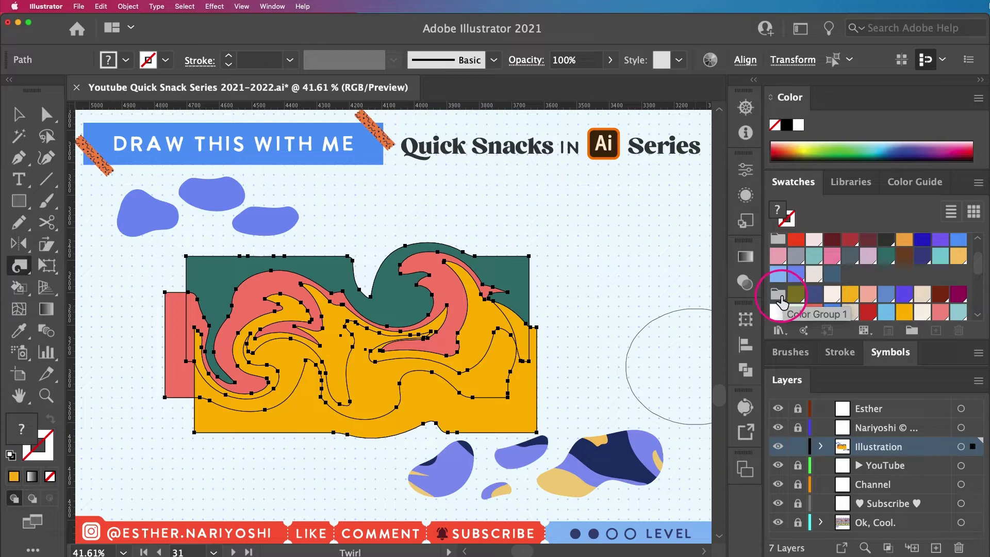
pyautogui.doubleClick(782, 301)
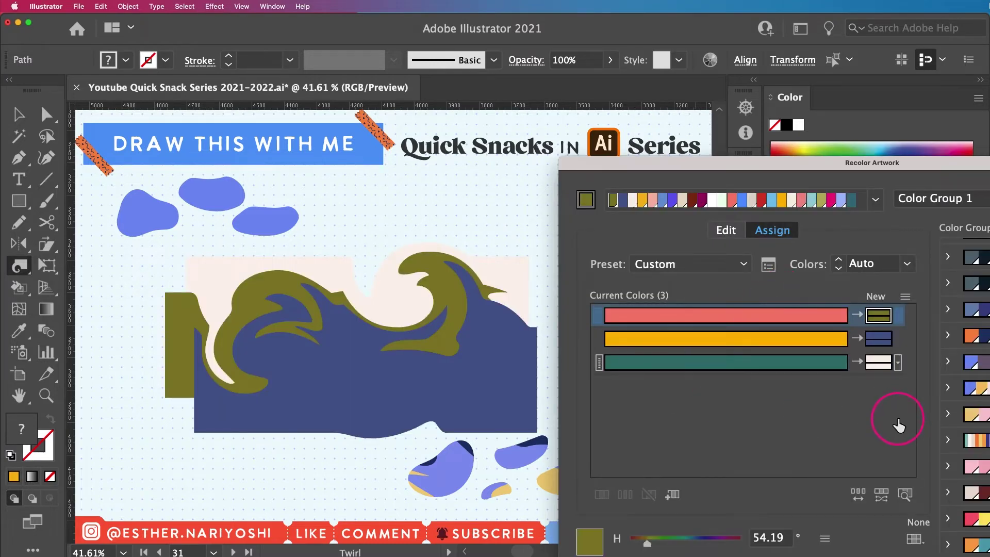
pyautogui.moveTo(848, 162); pyautogui.dragTo(637, 20)
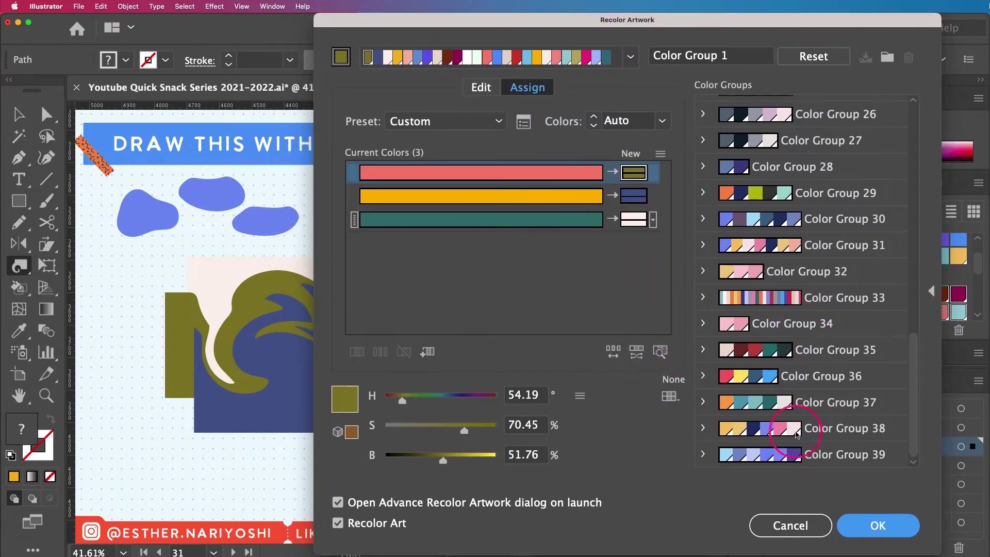
pyautogui.click(613, 352)
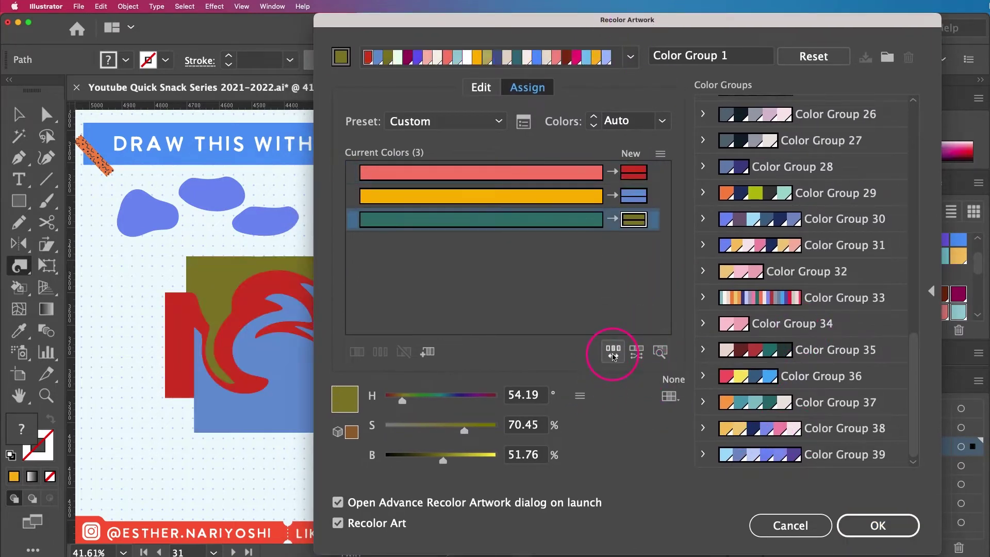
pyautogui.click(613, 353)
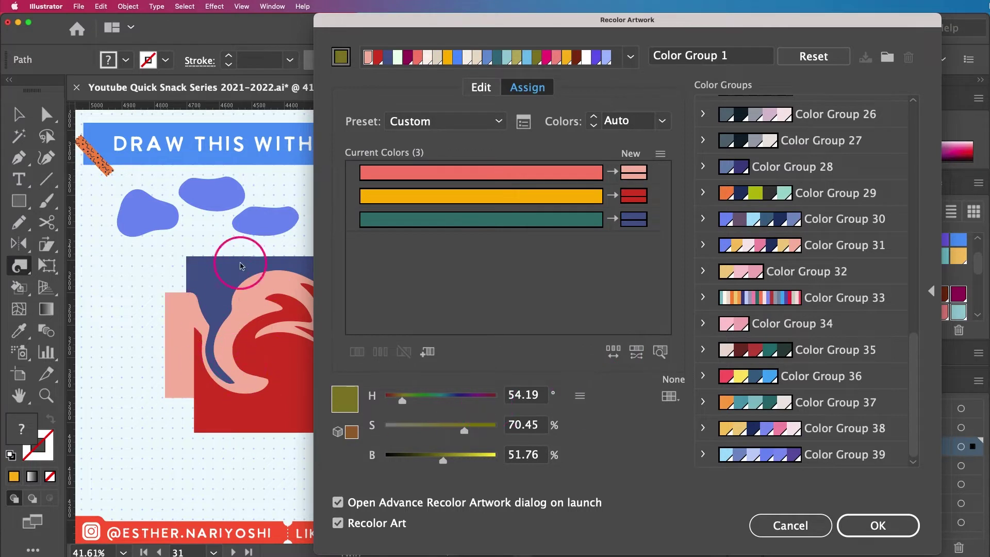
pyautogui.click(882, 526)
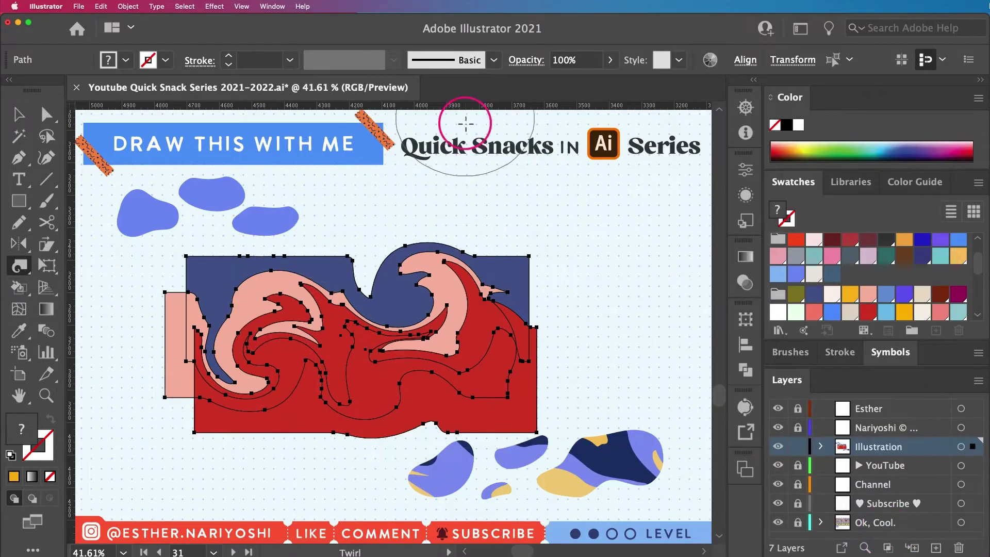
# Step: Move the three blue blobs from above the artwork onto it and enlarge them to spread across the twirled shapes
pyautogui.press('v')
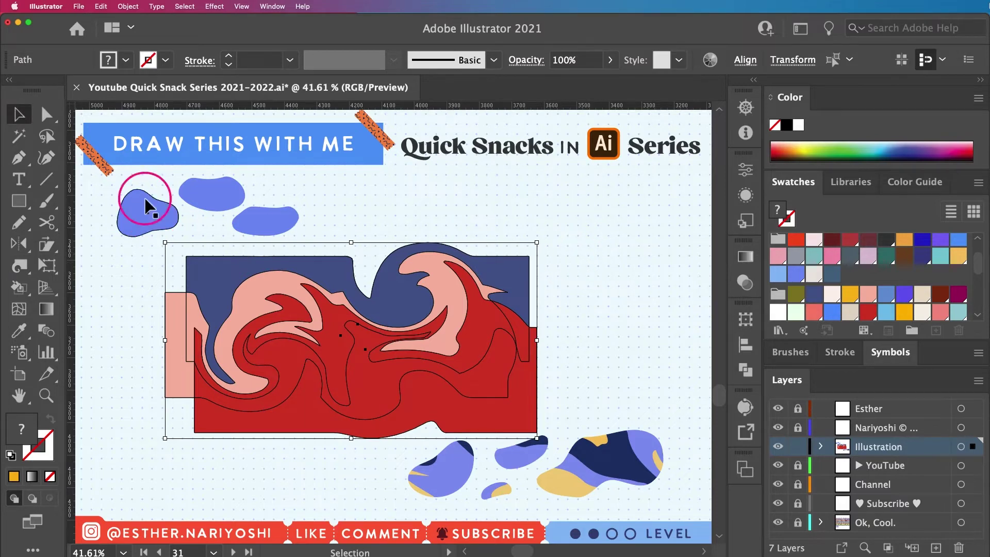
pyautogui.moveTo(99, 194); pyautogui.dragTo(471, 294)
pyautogui.press('e')
pyautogui.moveTo(356, 261); pyautogui.dragTo(417, 386)
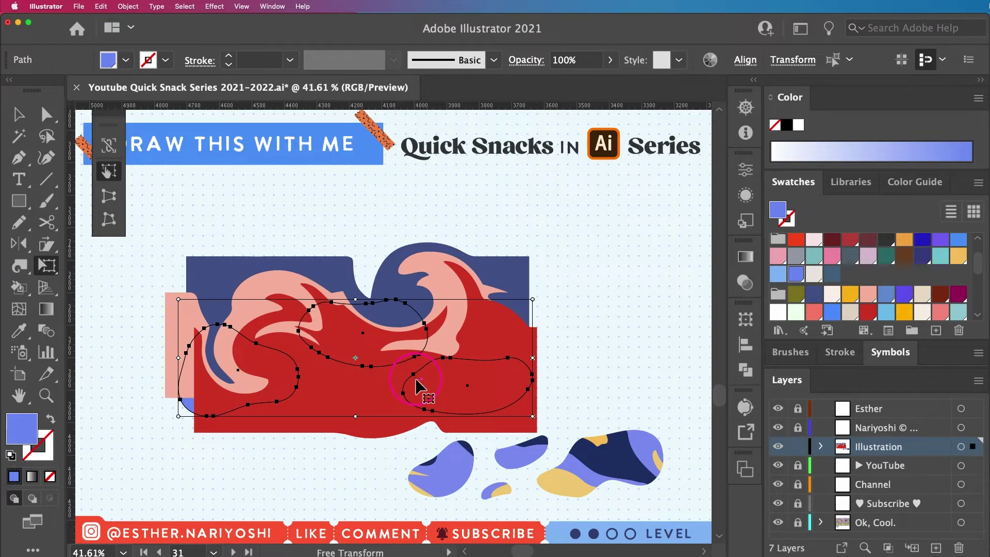
# Step: Bring the three blue blobs in front of the twirled artwork and shift the left blob inward over the left swirl
pyautogui.click(417, 385)
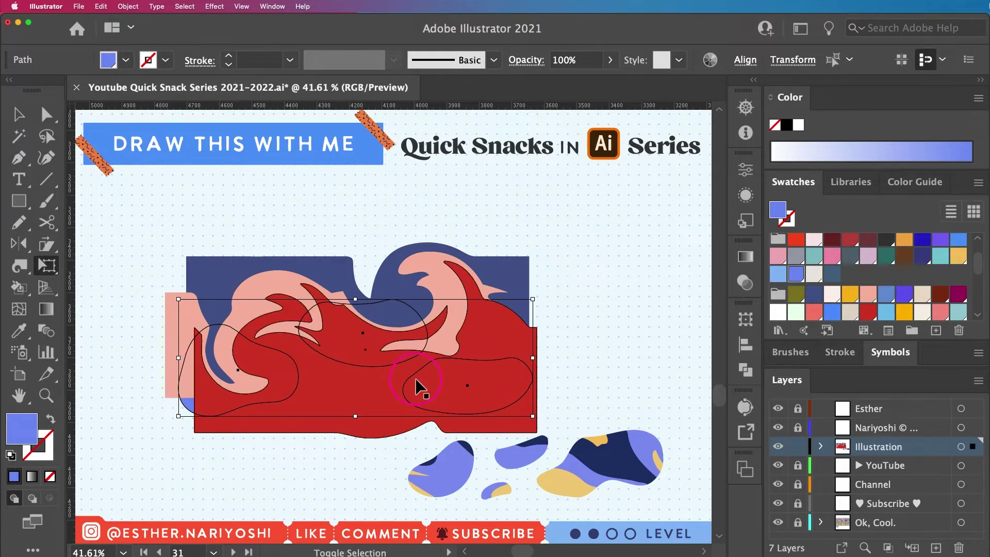
pyautogui.press('super+shift+bracketright')
pyautogui.press('v')
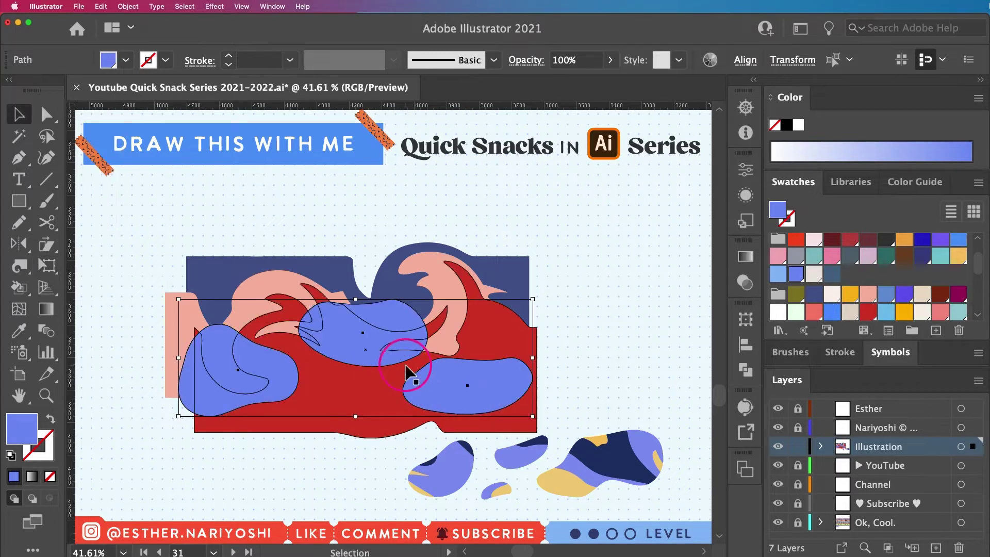
pyautogui.moveTo(462, 384); pyautogui.dragTo(456, 387)
pyautogui.click(551, 354)
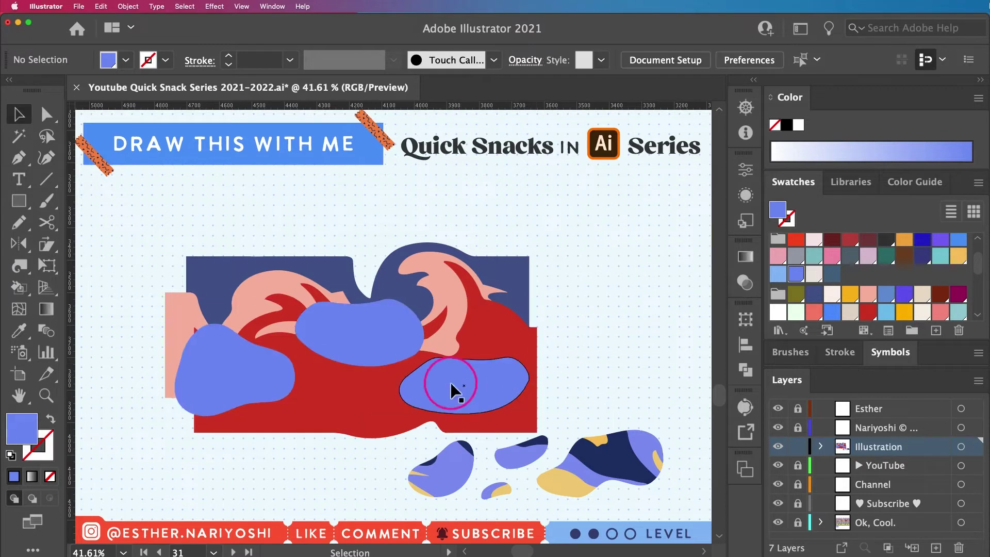
pyautogui.moveTo(186, 397); pyautogui.dragTo(231, 396)
# Step: Select all three blue blobs and set their blending mode to Multiply
pyautogui.keyDown('shift'); pyautogui.click(375, 347); pyautogui.keyUp('shift')
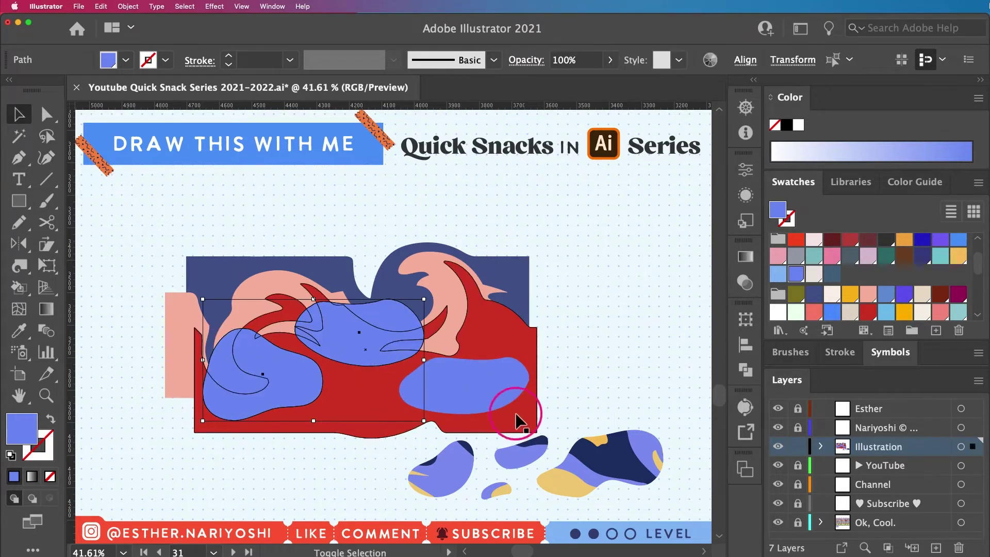
pyautogui.keyDown('shift'); pyautogui.click(482, 382); pyautogui.keyUp('shift')
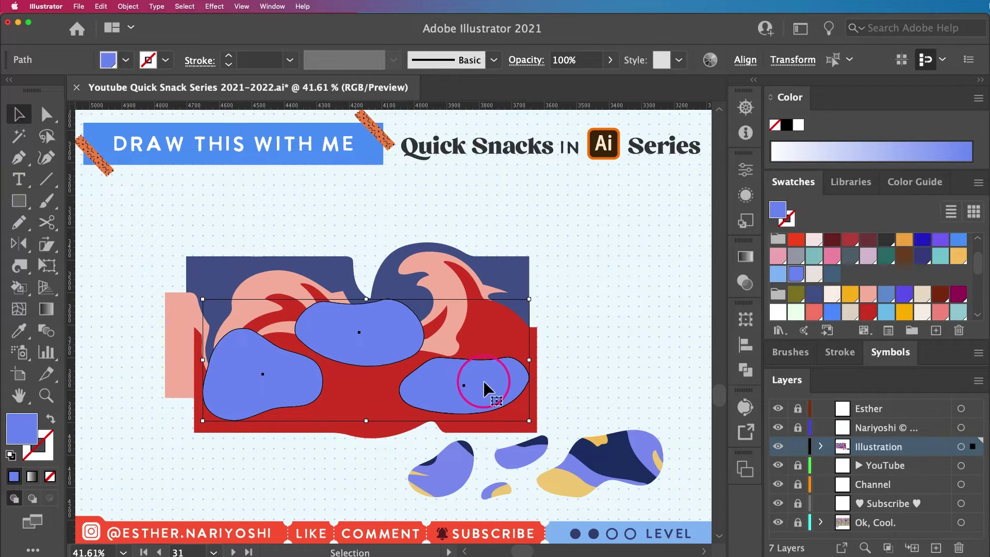
pyautogui.click(745, 283)
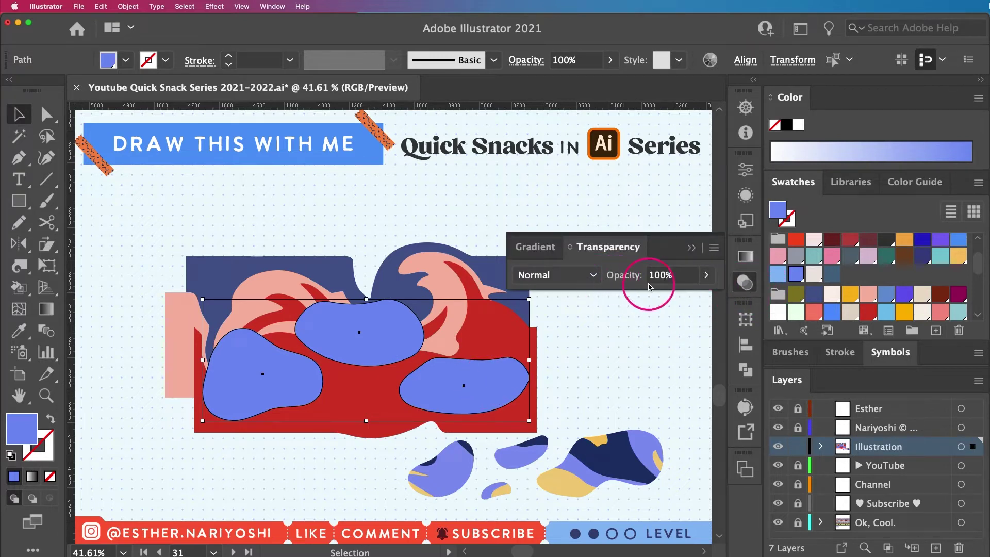
pyautogui.click(708, 280)
pyautogui.moveTo(707, 297); pyautogui.dragTo(744, 287)
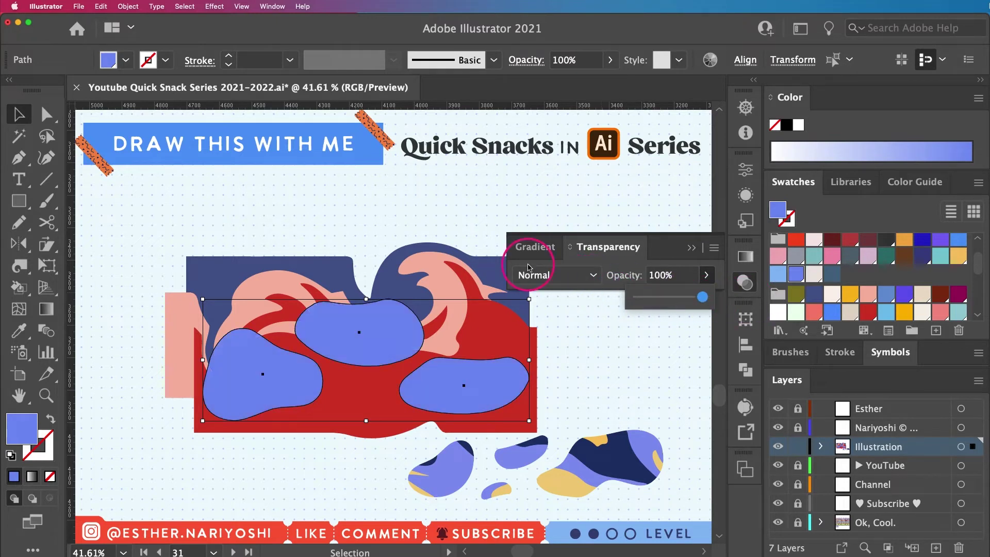
pyautogui.click(562, 283)
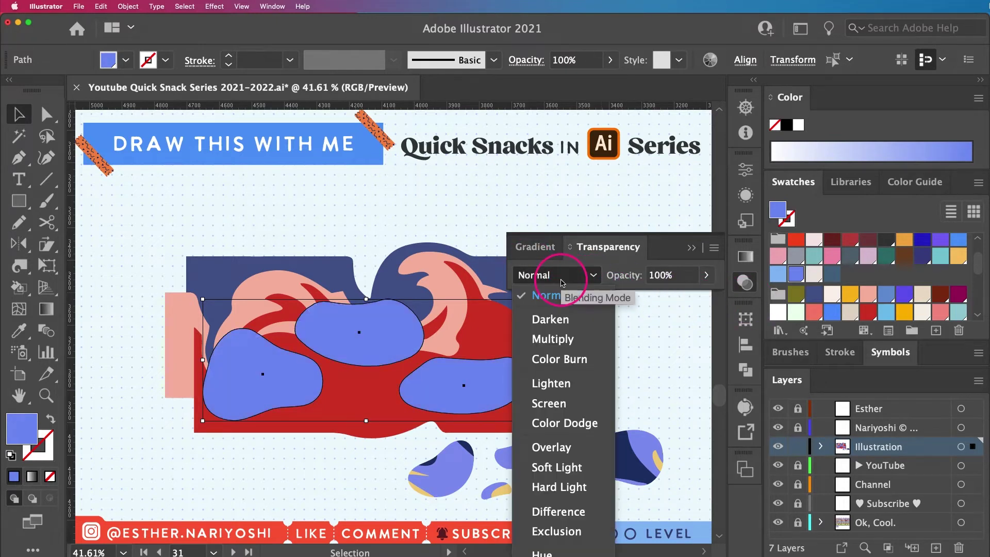
pyautogui.click(563, 342)
pyautogui.click(544, 397)
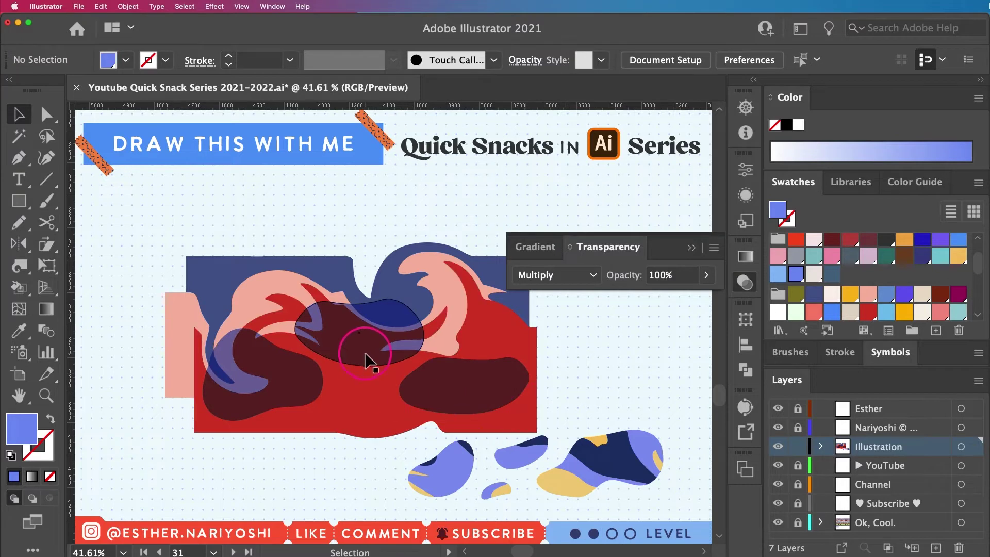
# Step: Rotate the middle blob with Free Transform and position it over the right-hand swirl
pyautogui.moveTo(373, 352); pyautogui.dragTo(388, 351)
pyautogui.press('e')
pyautogui.moveTo(457, 311); pyautogui.dragTo(446, 288)
pyautogui.press('v')
pyautogui.moveTo(410, 333); pyautogui.dragTo(447, 387)
pyautogui.press('super+z')
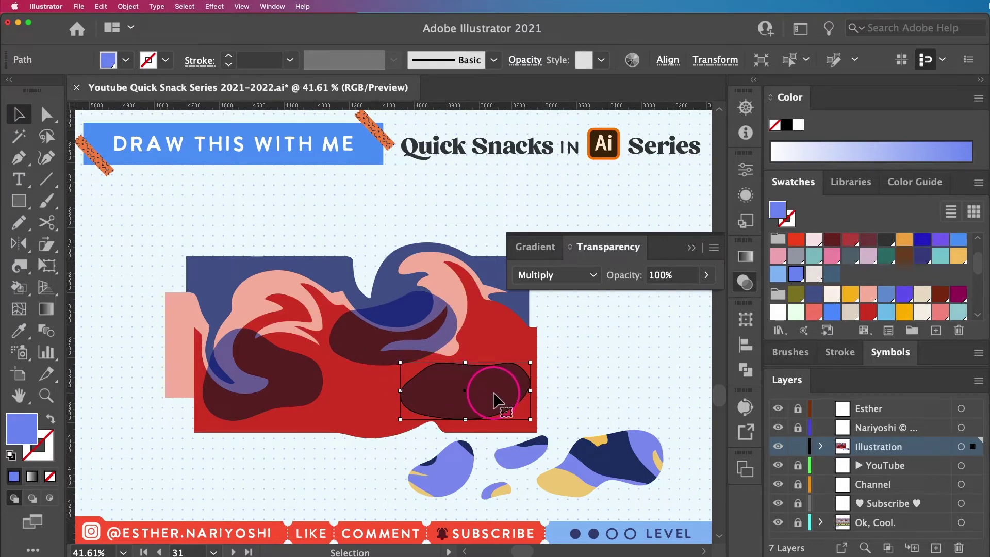
# Step: Move the right blob over the upper-left swirl and nudge the lower-left blob slightly into place
pyautogui.moveTo(494, 394); pyautogui.dragTo(299, 296)
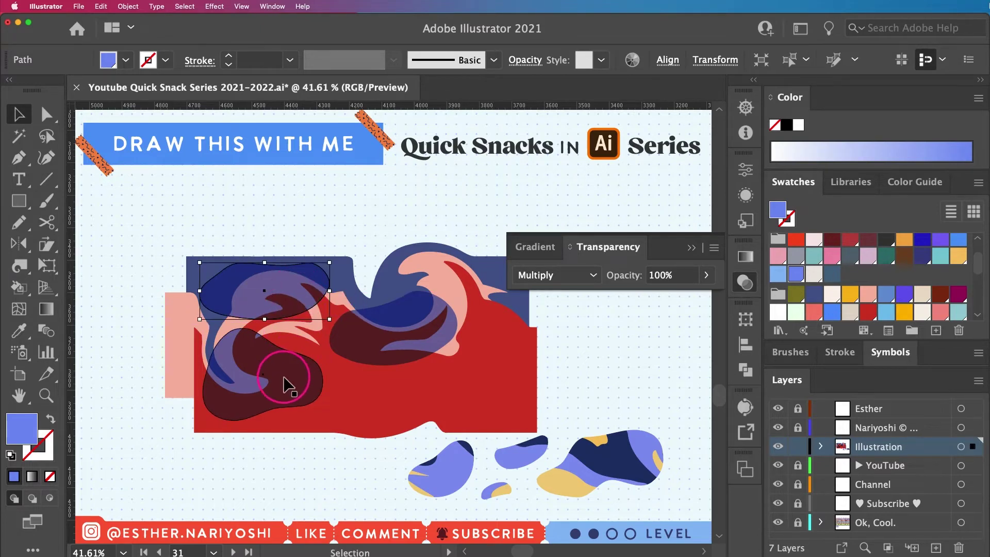
pyautogui.moveTo(286, 386); pyautogui.dragTo(280, 387)
pyautogui.click(373, 471)
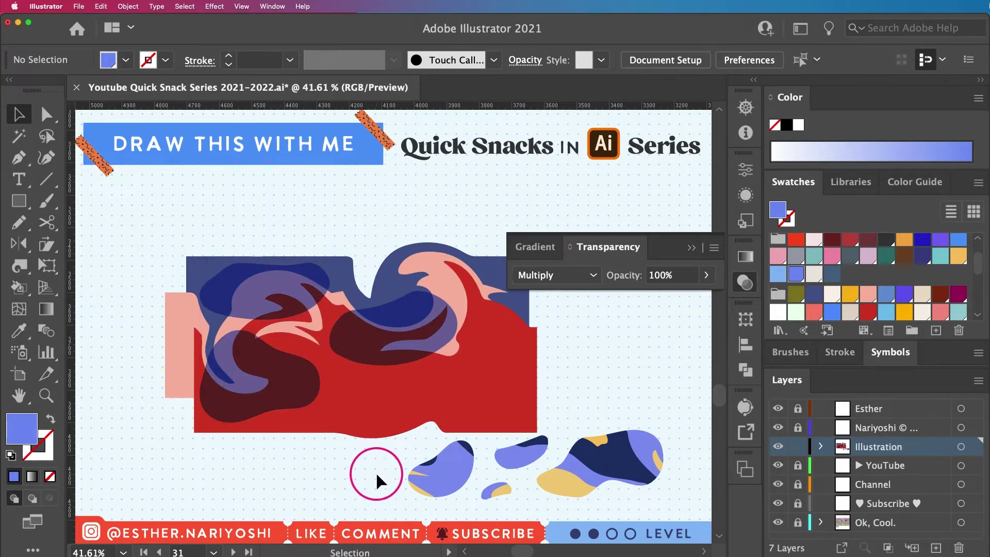
# Step: Collapse the Transparency settings and clear the artwork selection
pyautogui.press('super+a')
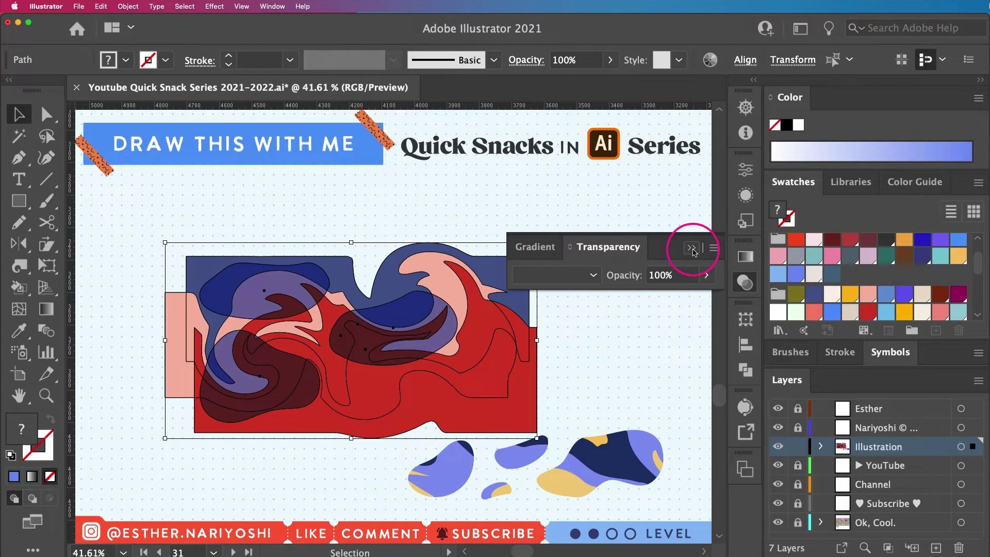
pyautogui.click(693, 251)
pyautogui.click(577, 361)
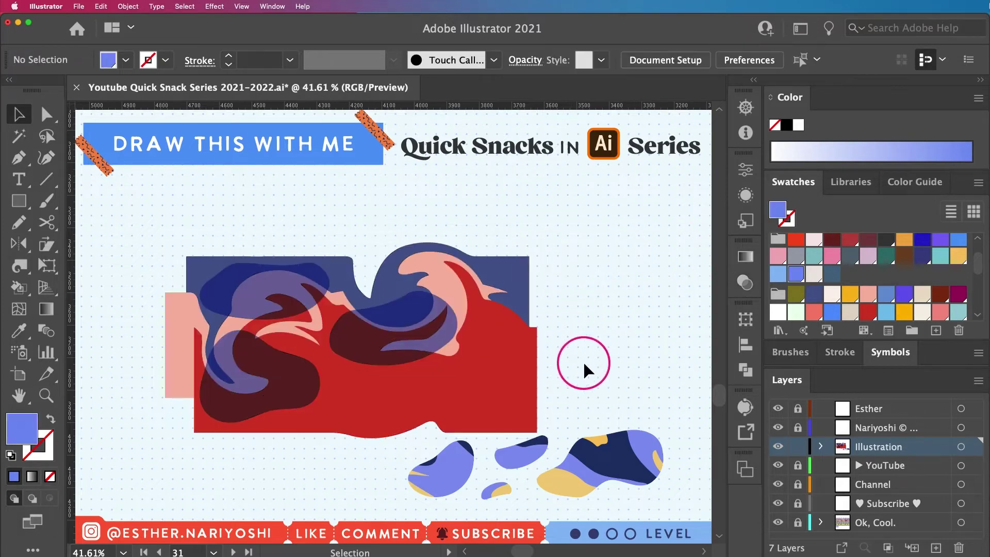
# Step: Select the twirled shapes together with the blob over the right-hand swirl and make a clipping mask
pyautogui.moveTo(402, 378); pyautogui.dragTo(406, 341)
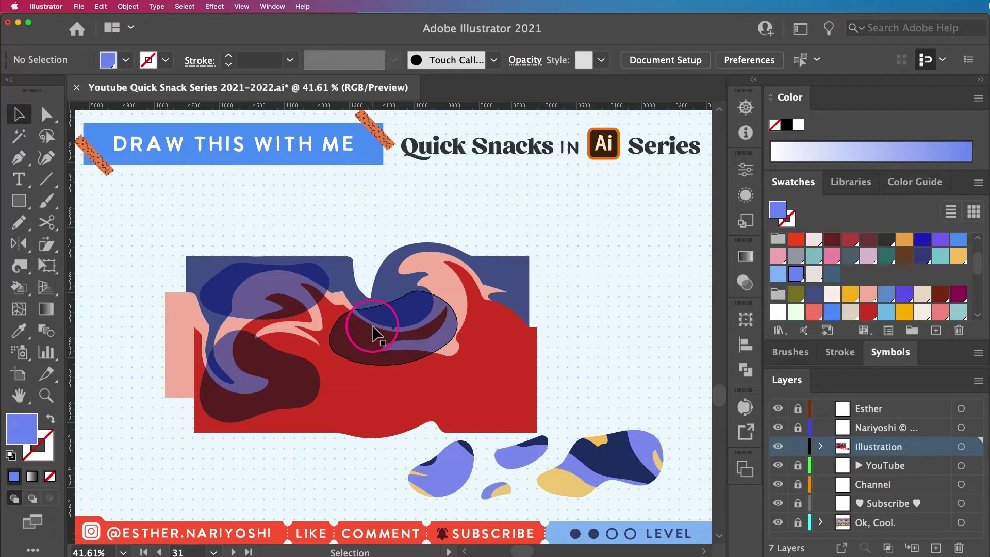
pyautogui.click(408, 276)
pyautogui.click(415, 209)
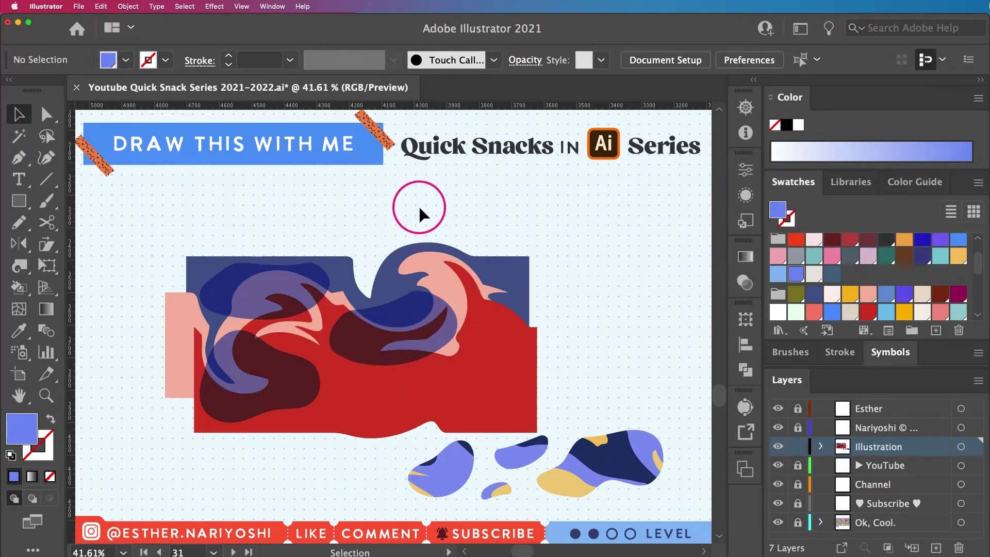
pyautogui.click(412, 355)
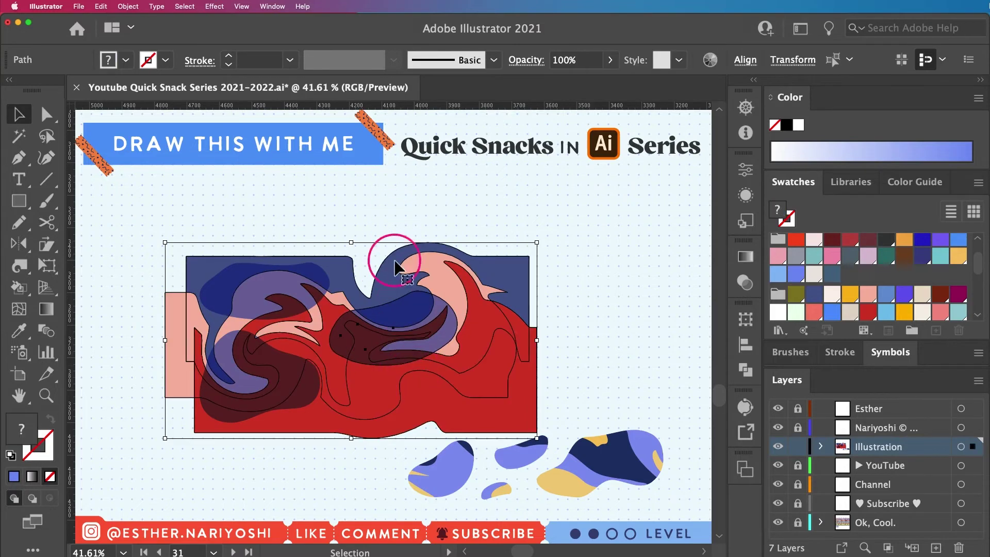
pyautogui.rightClick(413, 313)
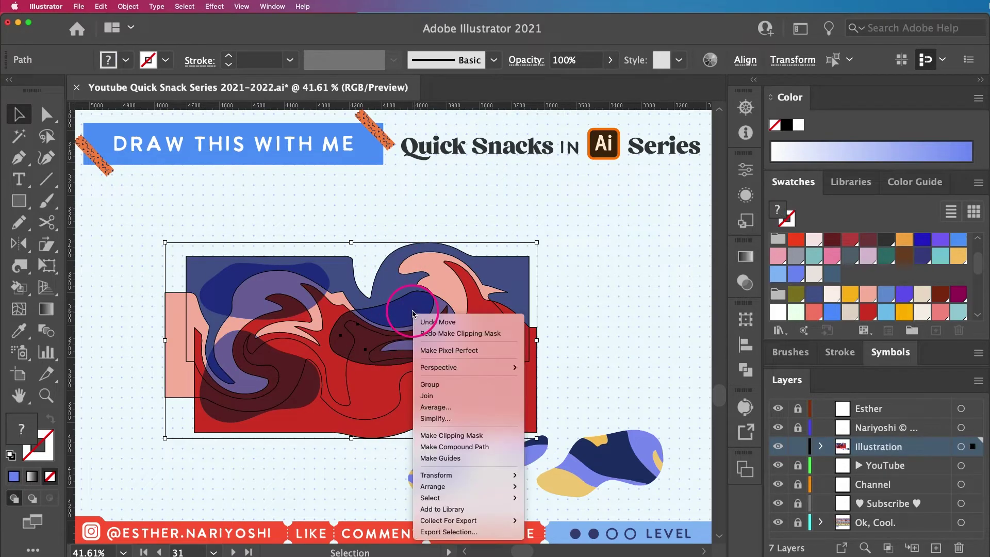
pyautogui.click(443, 436)
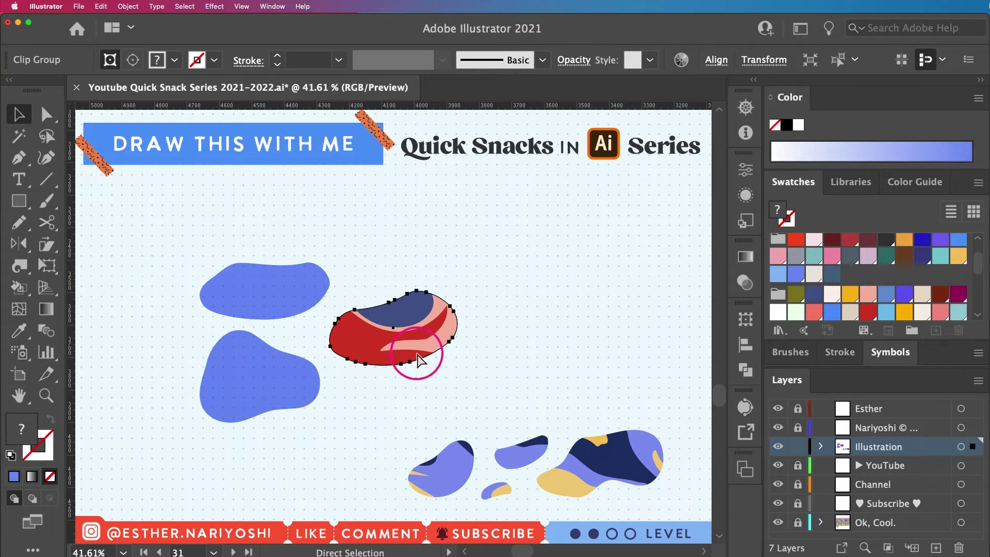
# Step: Release the clipping mask and clear the selection
pyautogui.press('super+alt+7')
pyautogui.click(555, 343)
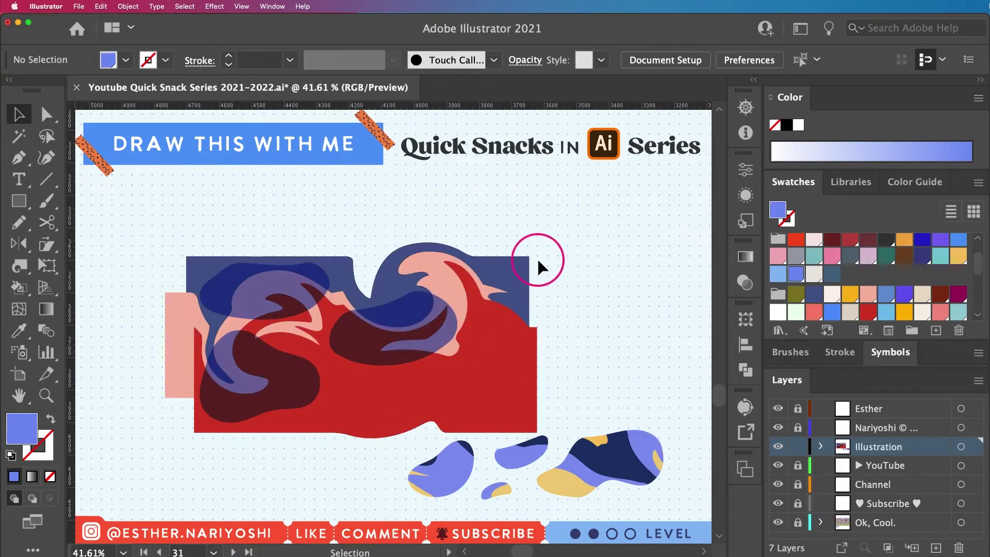
# Step: Copy the twirled shapes and clip the originals to the blob over the right-hand swirl with a clipping mask
pyautogui.click(510, 369)
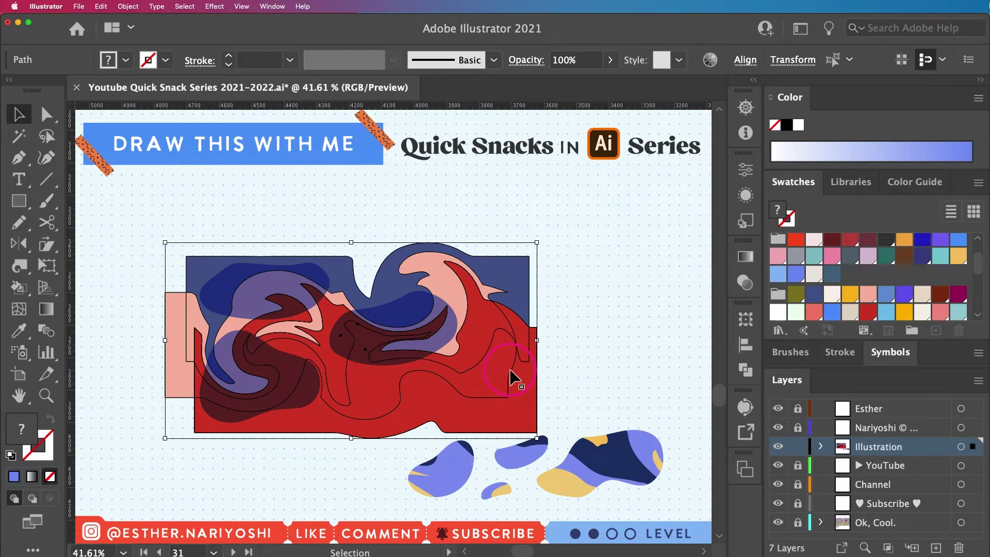
pyautogui.click(404, 212)
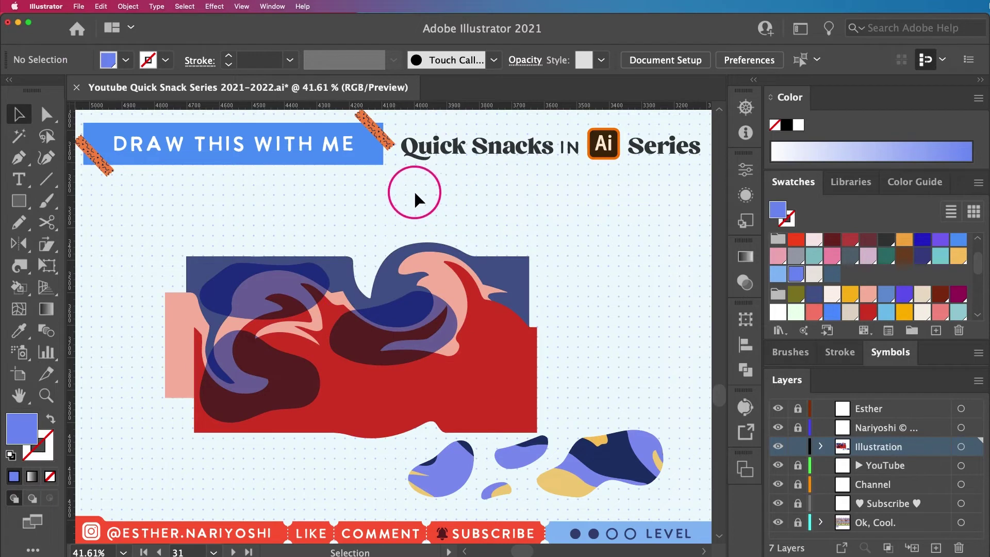
pyautogui.click(481, 372)
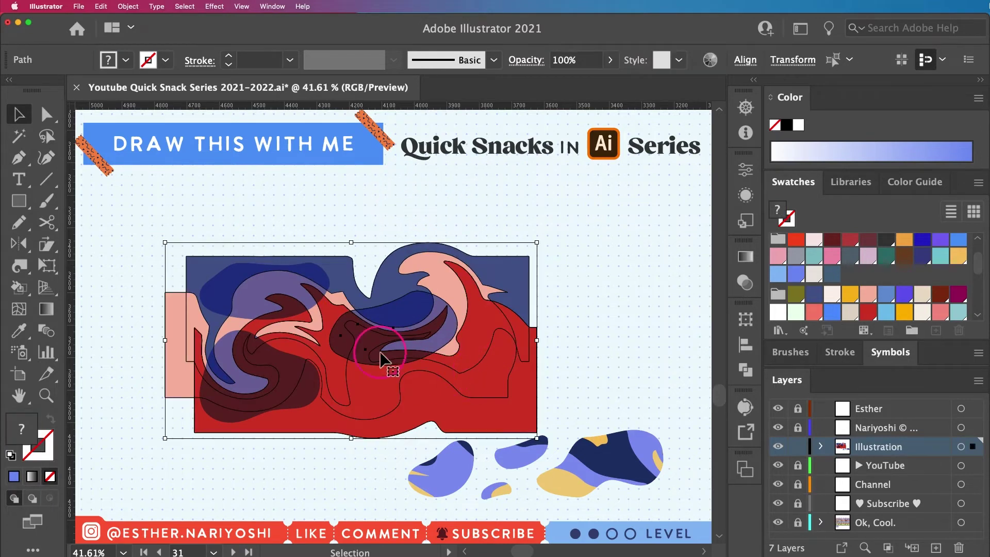
pyautogui.moveTo(397, 330)
pyautogui.mouseDown()
pyautogui.moveTo(408, 272)
pyautogui.moveTo(422, 322)
pyautogui.moveTo(386, 328)
pyautogui.mouseUp()
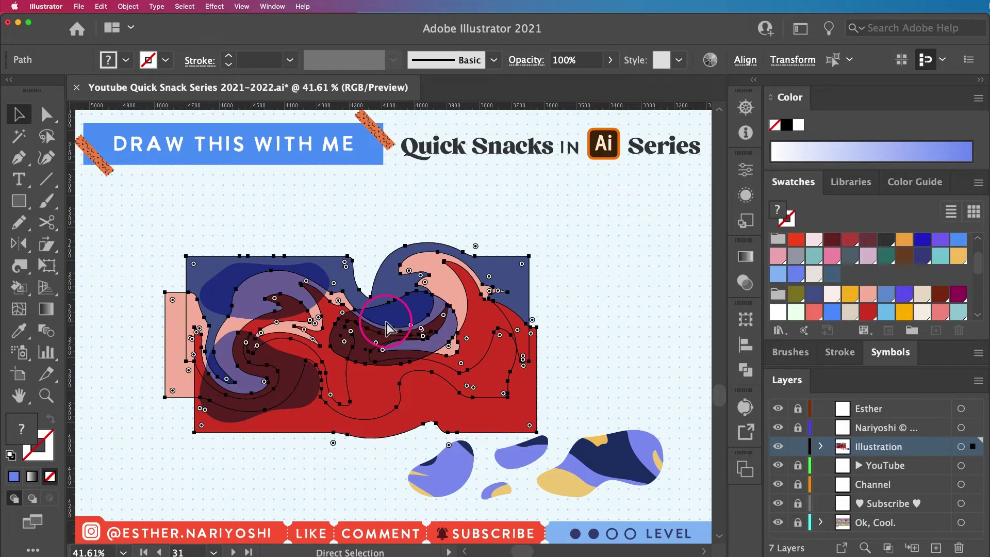
pyautogui.press('super+7')
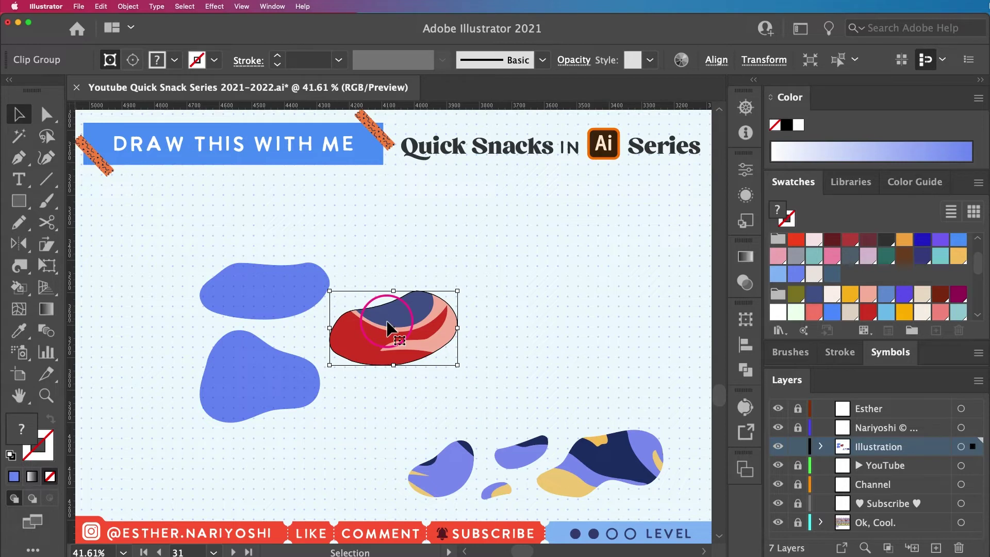
# Step: Paste the copied twirled shapes in place and clip them to the blob over the upper-left swirl
pyautogui.press('super+z')
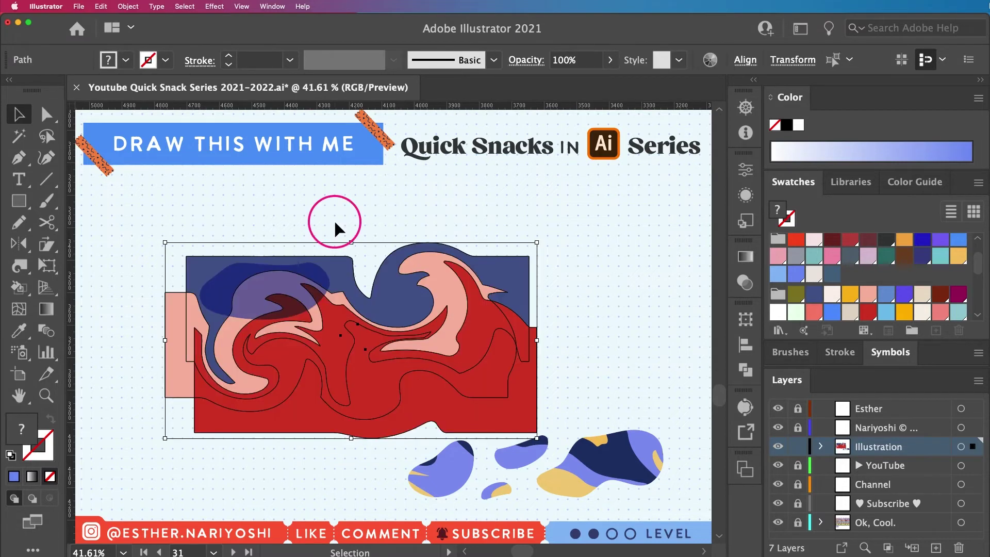
pyautogui.click(308, 217)
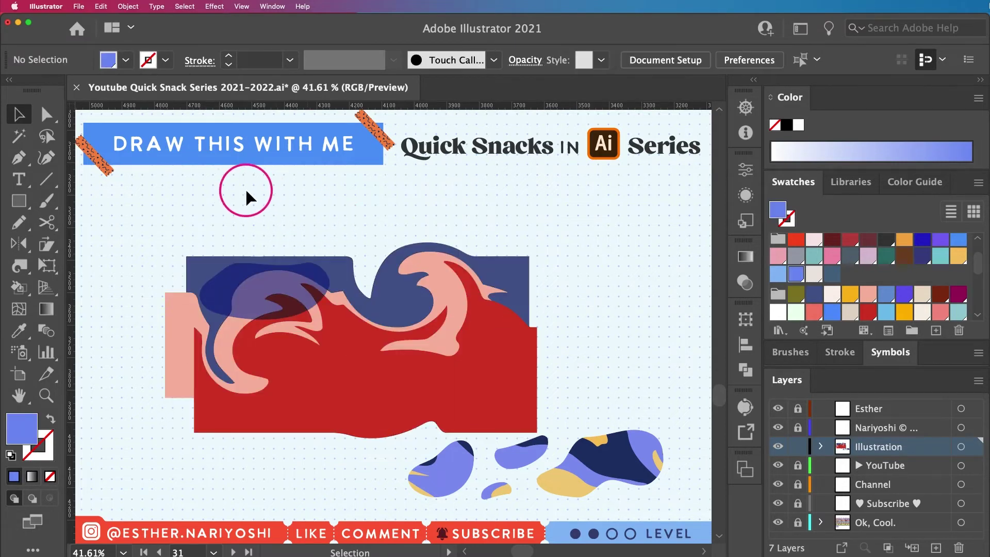
pyautogui.click(268, 286)
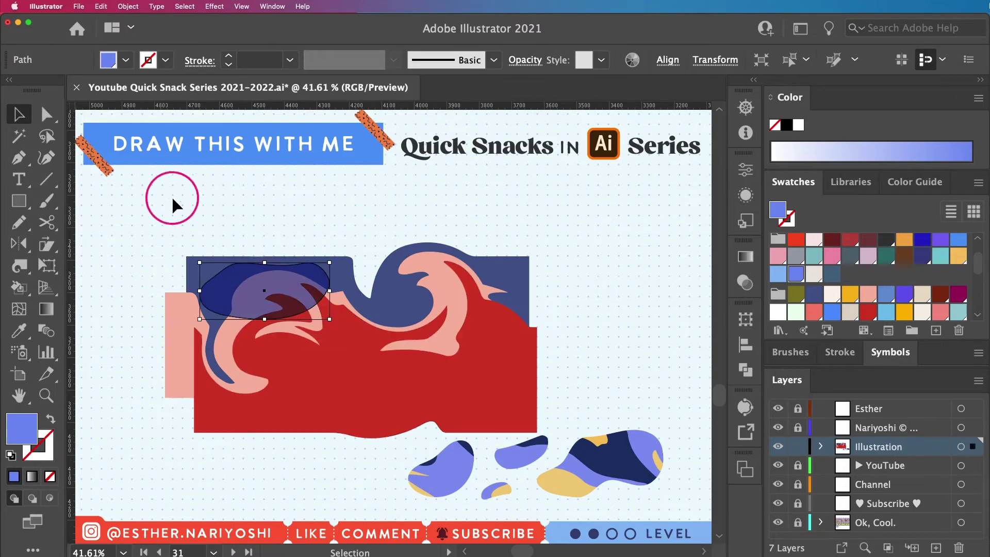
pyautogui.keyDown('shift'); pyautogui.click(286, 298); pyautogui.keyUp('shift')
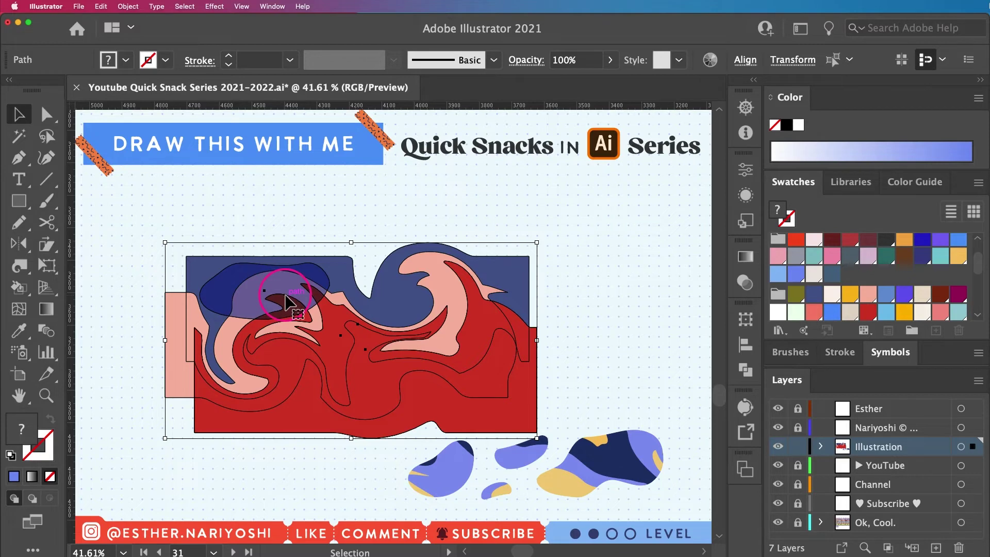
pyautogui.press('super+7')
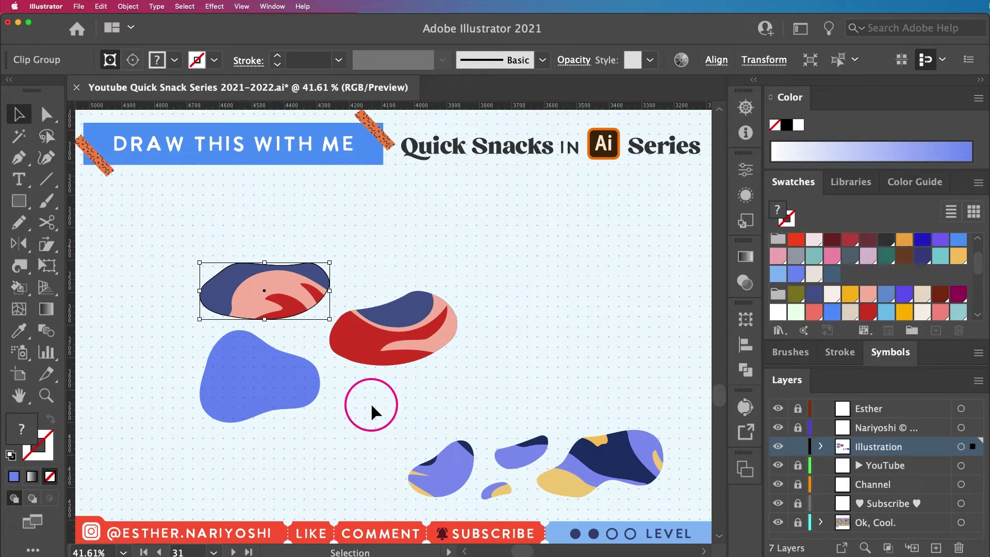
# Step: Paste the twirled shapes in place again and send the red, pink and blue shapes to the back
pyautogui.press('super+z')
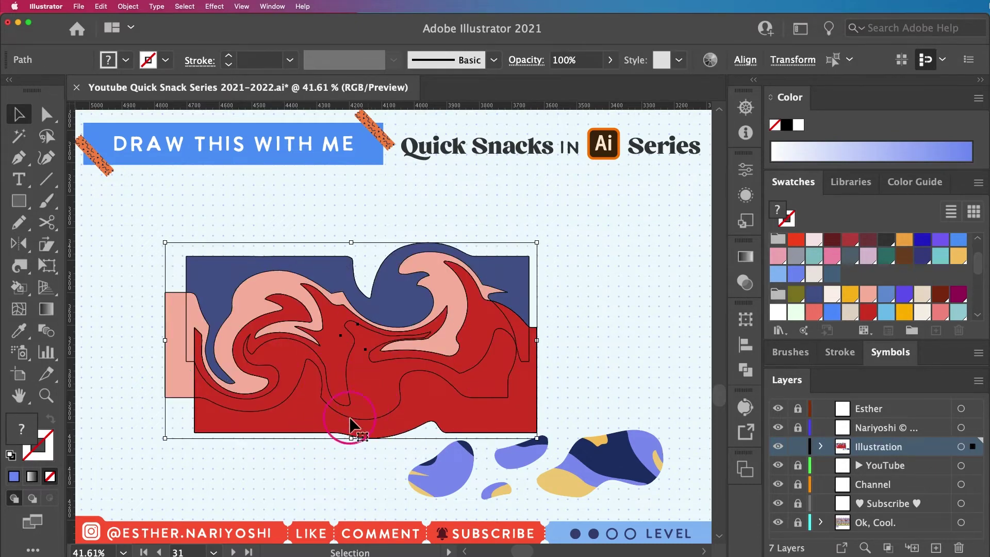
pyautogui.click(274, 456)
pyautogui.click(419, 375)
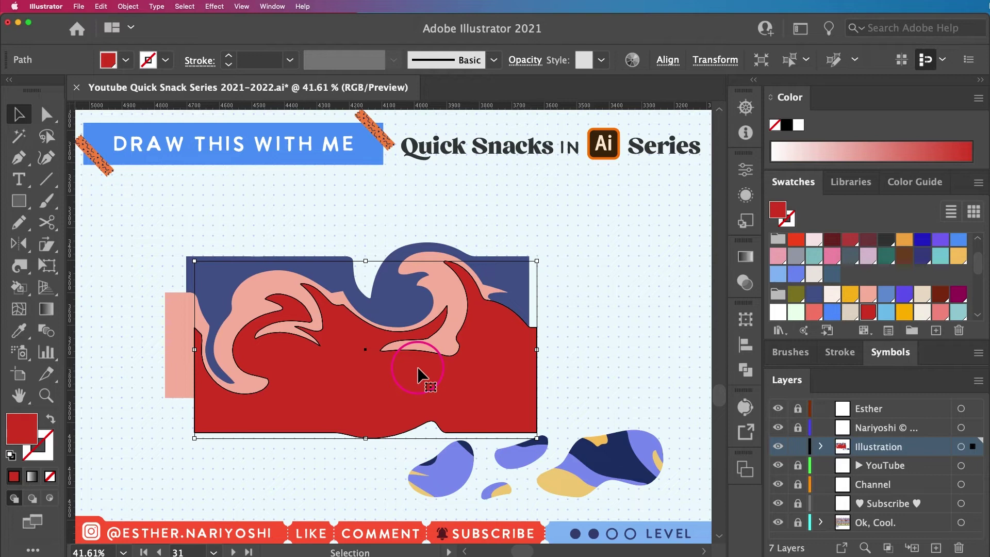
pyautogui.click(325, 441)
pyautogui.click(327, 394)
pyautogui.keyDown('shift'); pyautogui.click(242, 304); pyautogui.keyUp('shift')
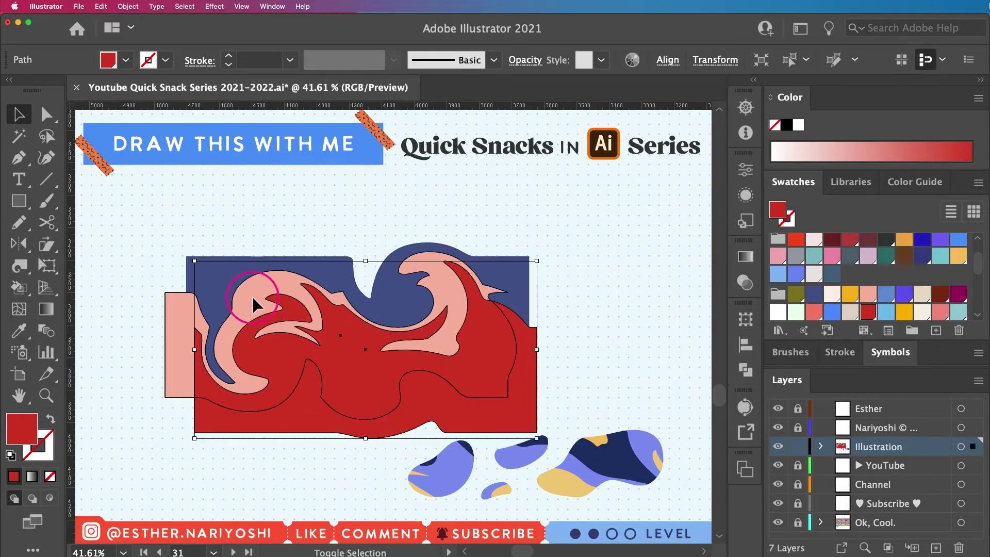
pyautogui.keyDown('shift'); pyautogui.click(211, 285); pyautogui.keyUp('shift')
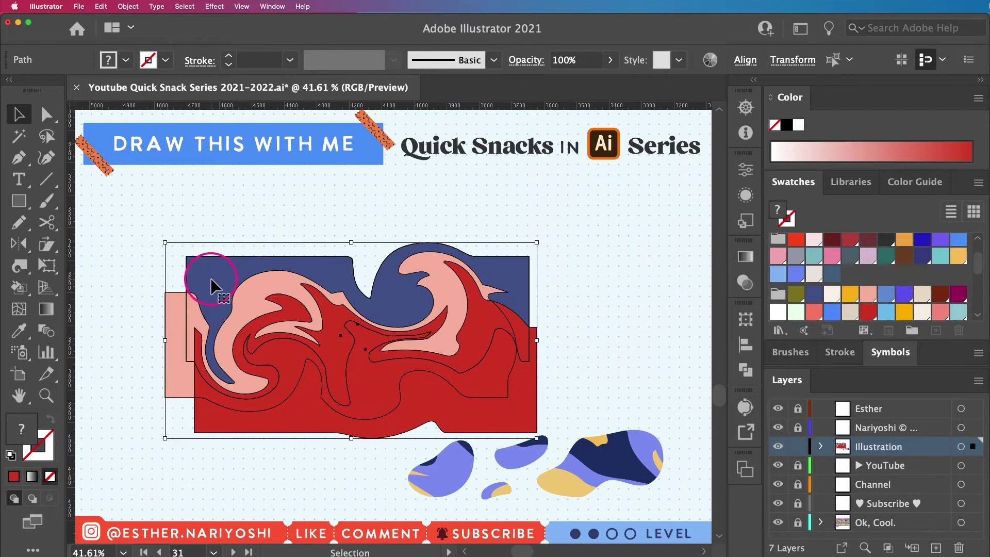
pyautogui.moveTo(211, 286); pyautogui.dragTo(199, 287)
pyautogui.click(341, 469)
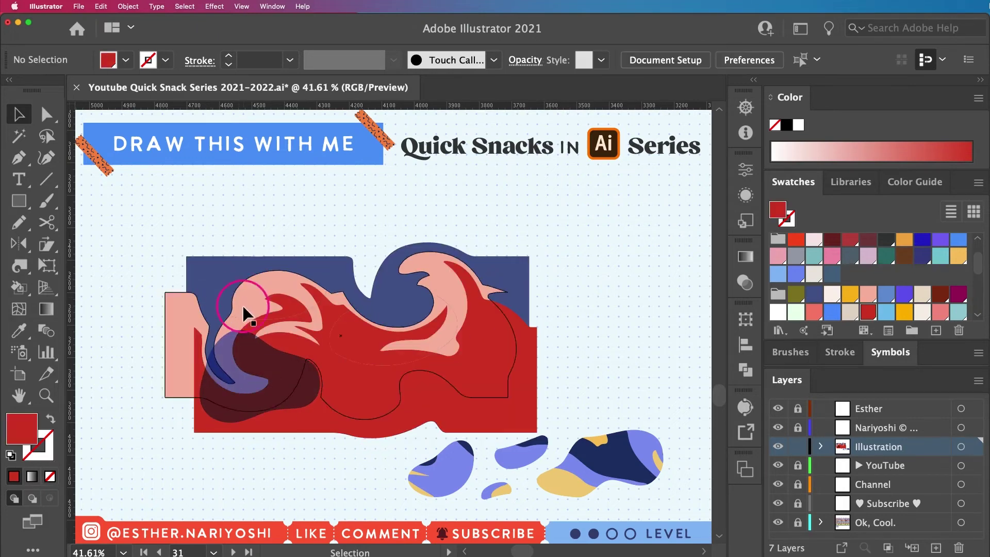
# Step: Select the twirled shapes together with the lower-left blob and make a clipping mask
pyautogui.moveTo(287, 488); pyautogui.dragTo(154, 357)
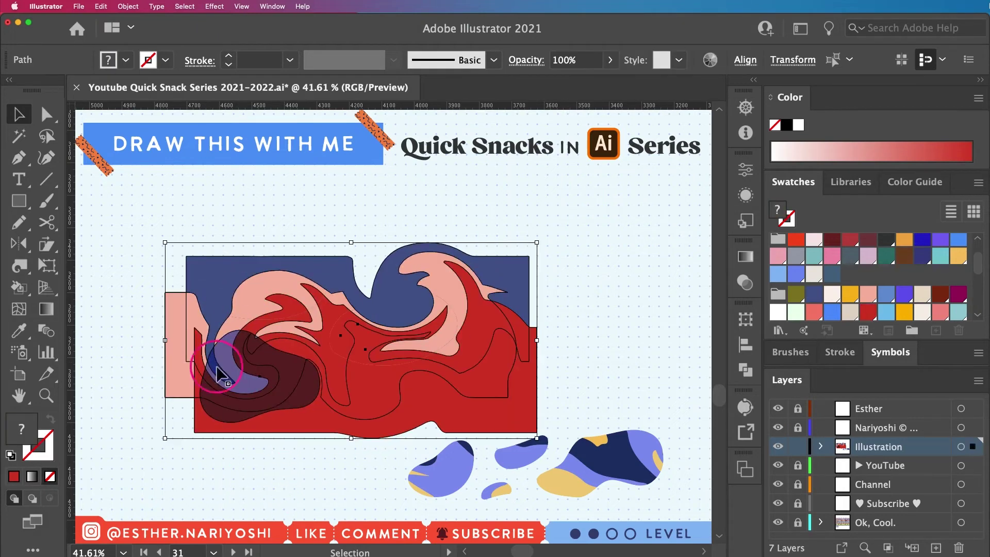
pyautogui.rightClick(269, 389)
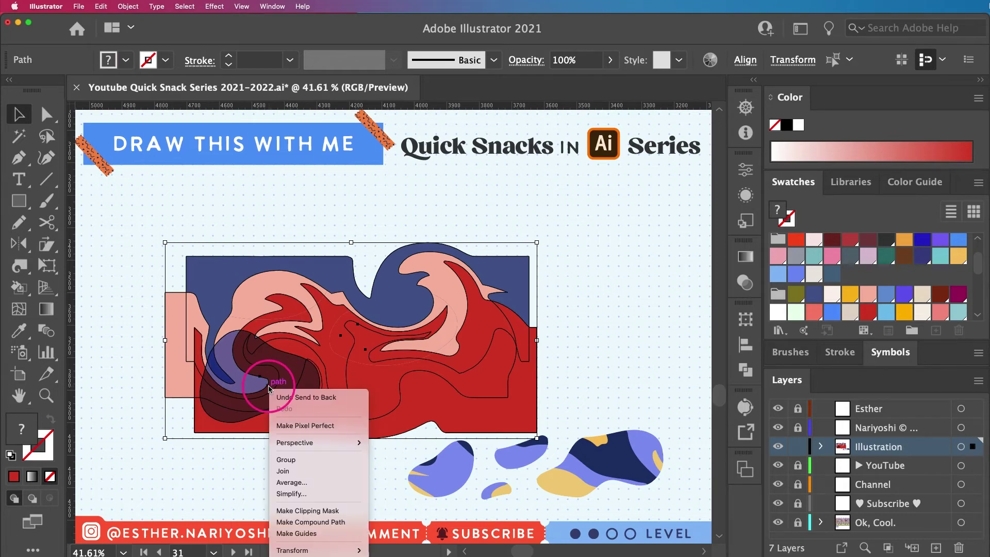
pyautogui.click(316, 516)
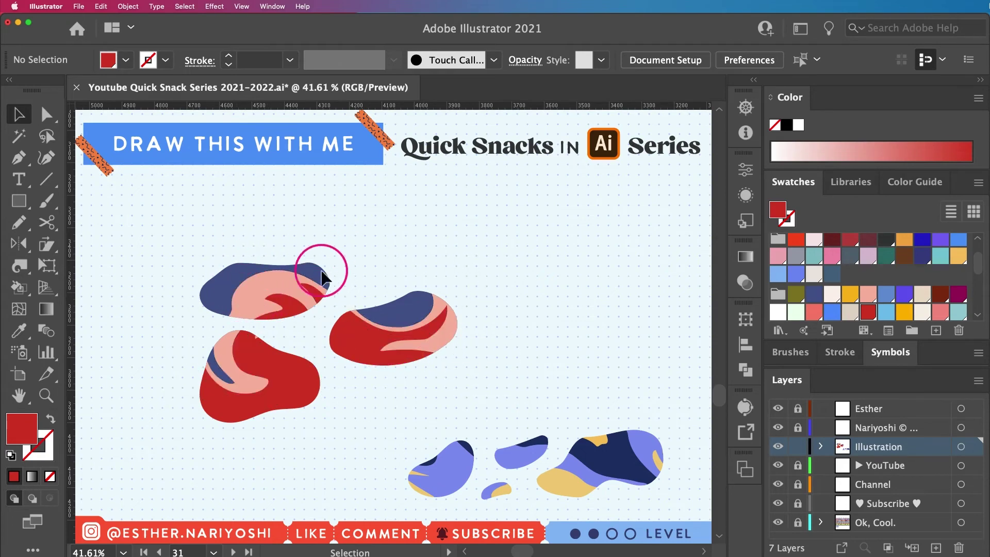
# Step: Inspect the upper-left clip group and its full pink shape in isolation mode, and exit isolation
pyautogui.doubleClick(261, 295)
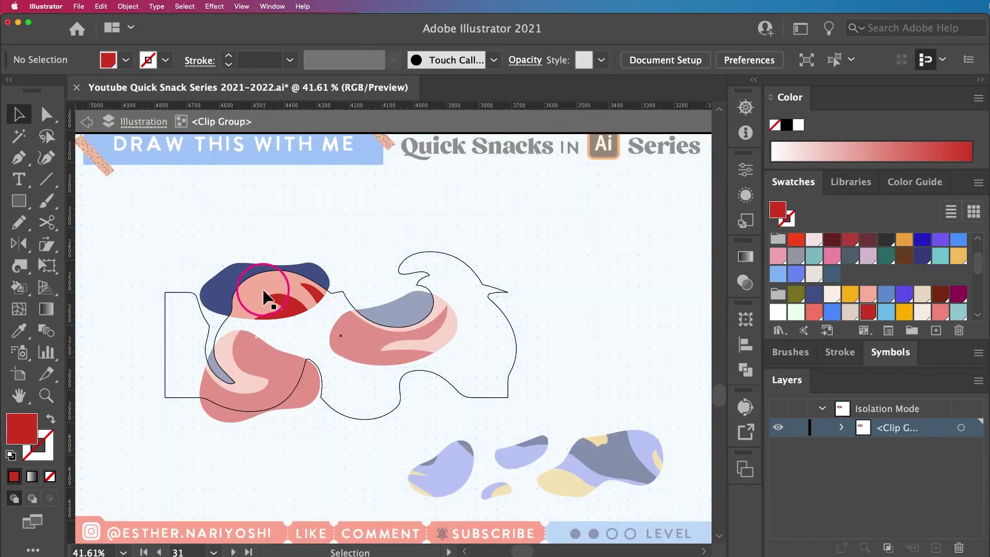
pyautogui.doubleClick(268, 302)
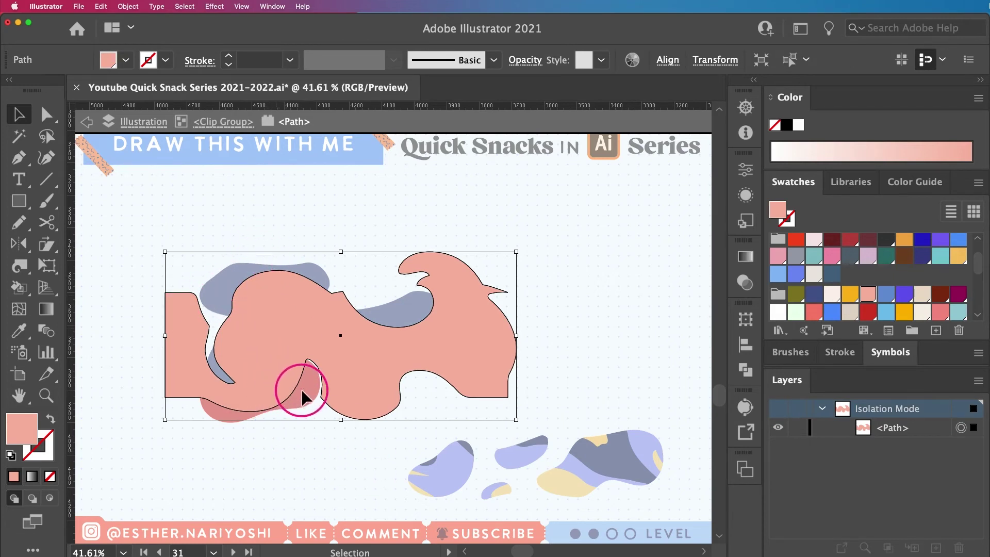
pyautogui.click(405, 496)
pyautogui.click(285, 325)
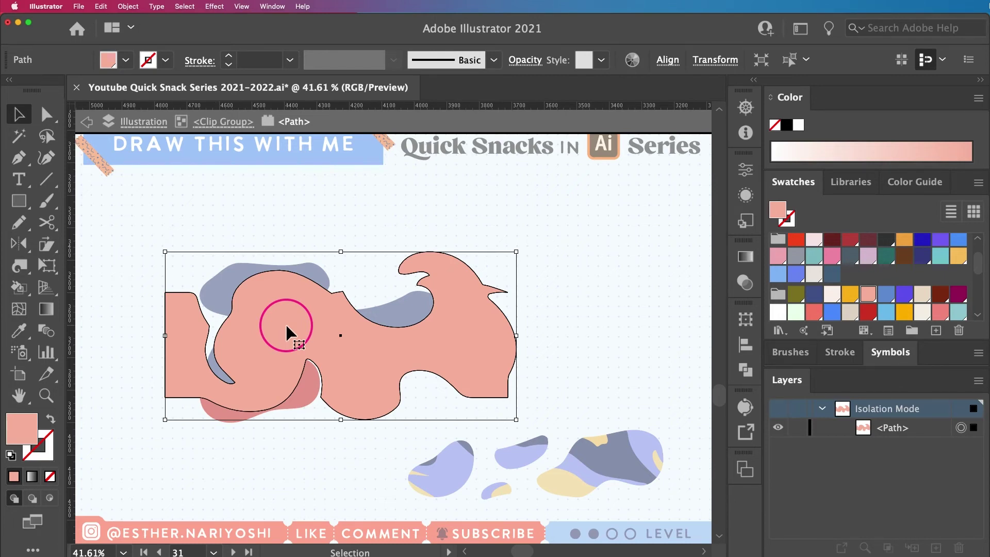
pyautogui.press('Escape')
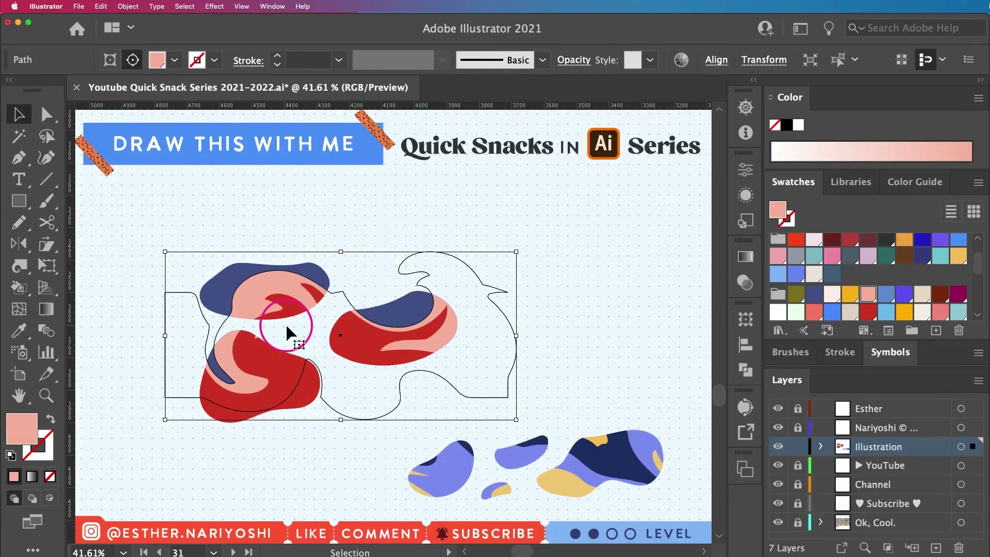
# Step: Clear the selection and select all three clipped marbled blobs together
pyautogui.click(264, 212)
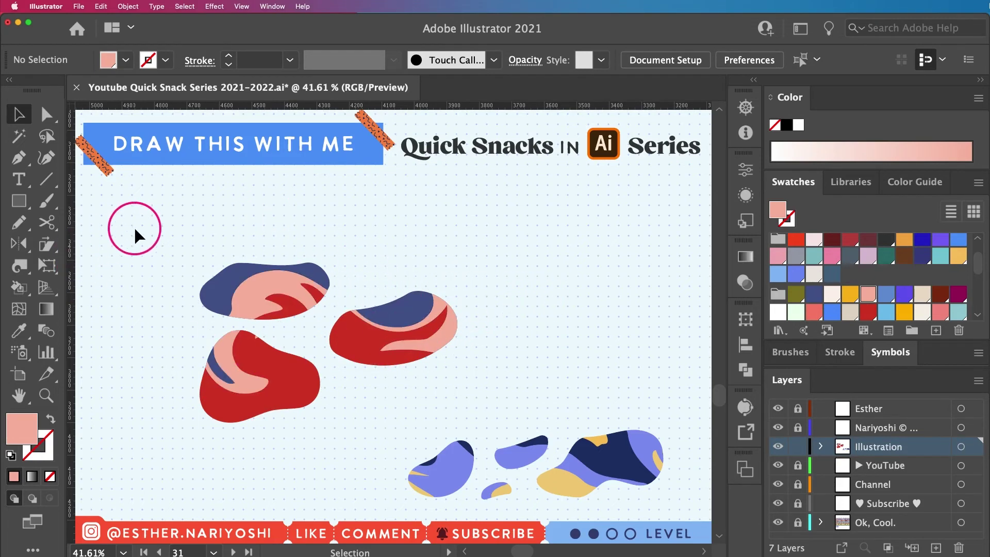
pyautogui.moveTo(134, 225); pyautogui.dragTo(430, 401)
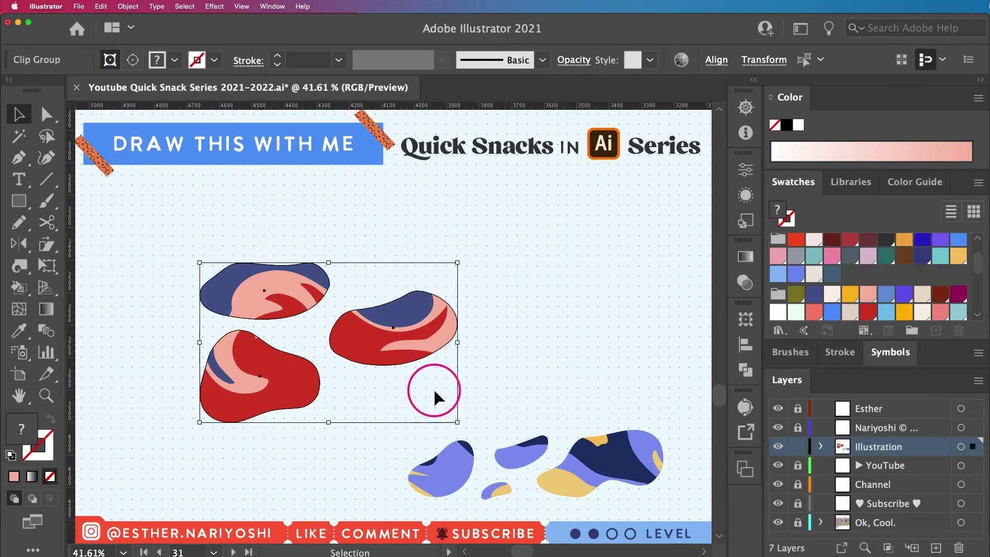